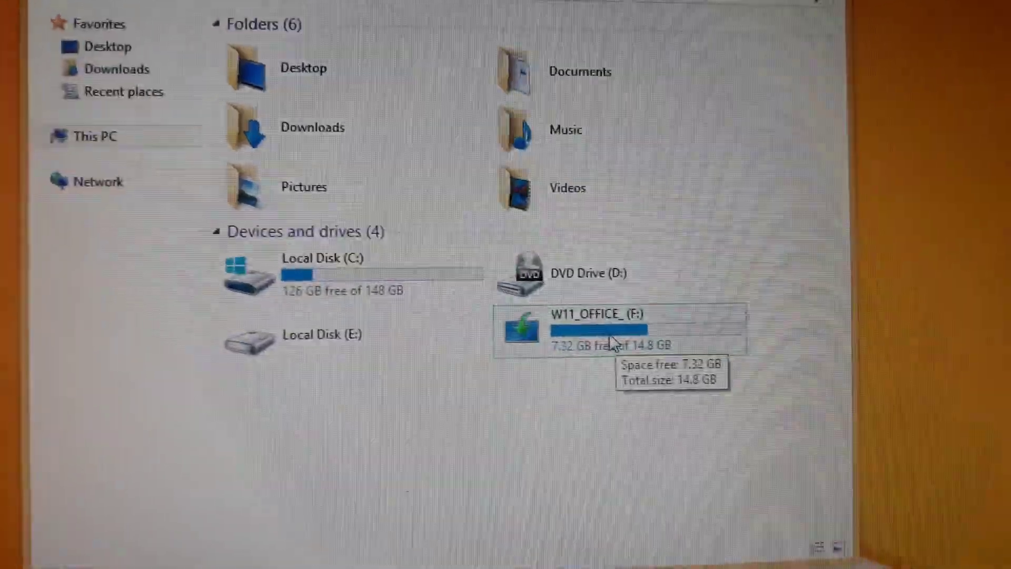
# Run setup from the W11_OFFICE_ (F:) drive, approve the UAC prompt, and continue to the update check
pyautogui.doubleClick(613, 343)
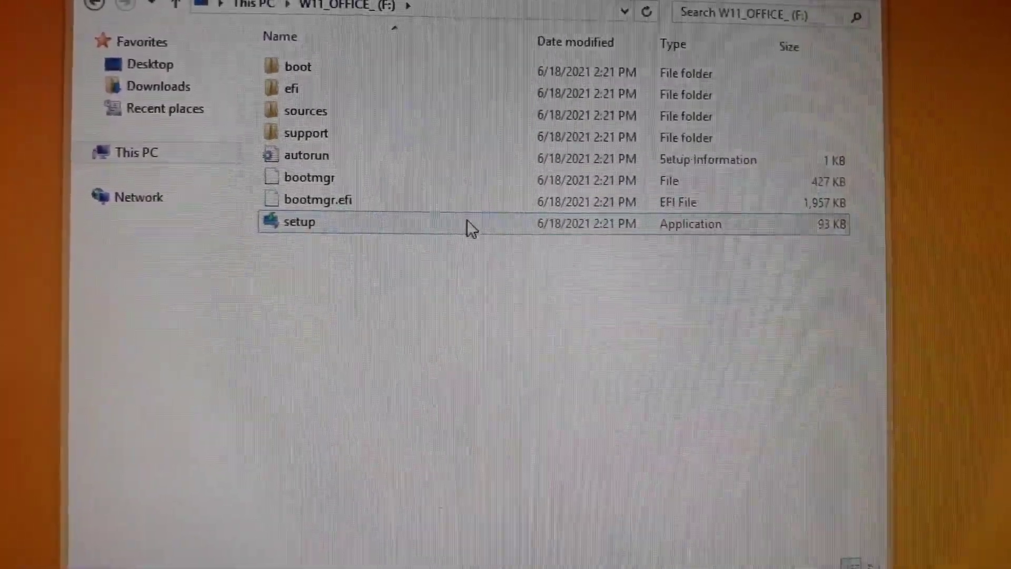
pyautogui.doubleClick(467, 221)
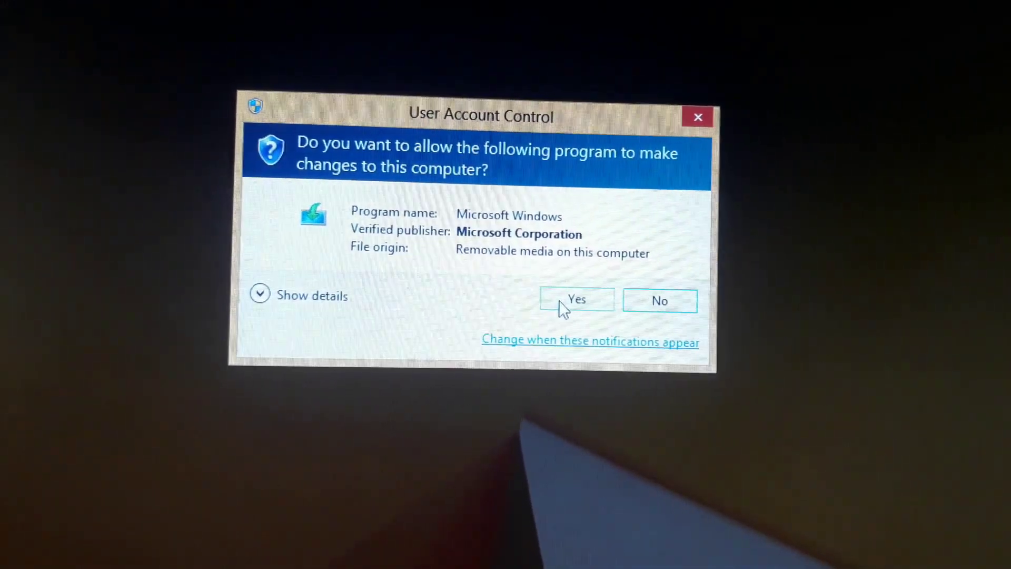
pyautogui.click(563, 301)
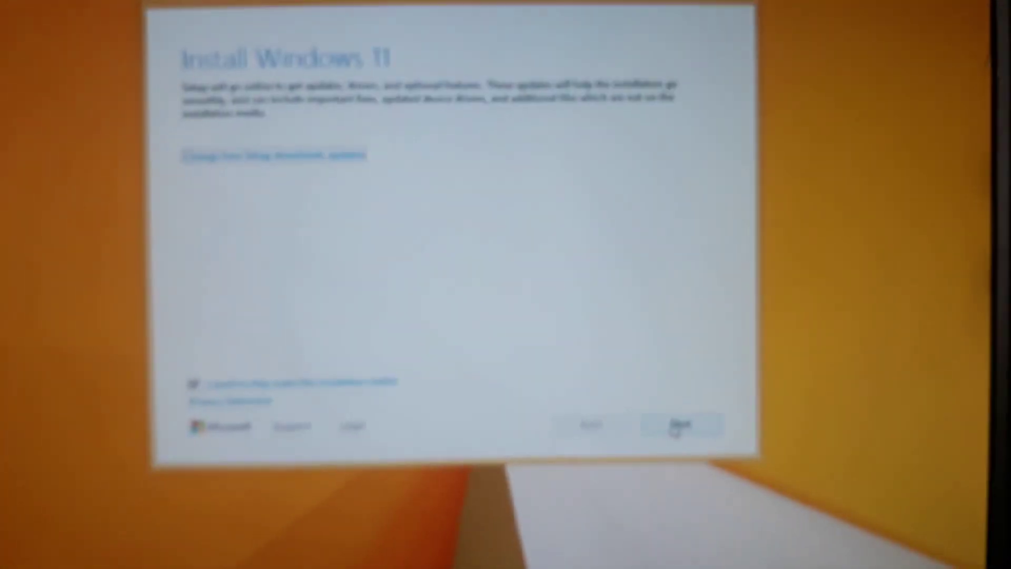
pyautogui.click(679, 426)
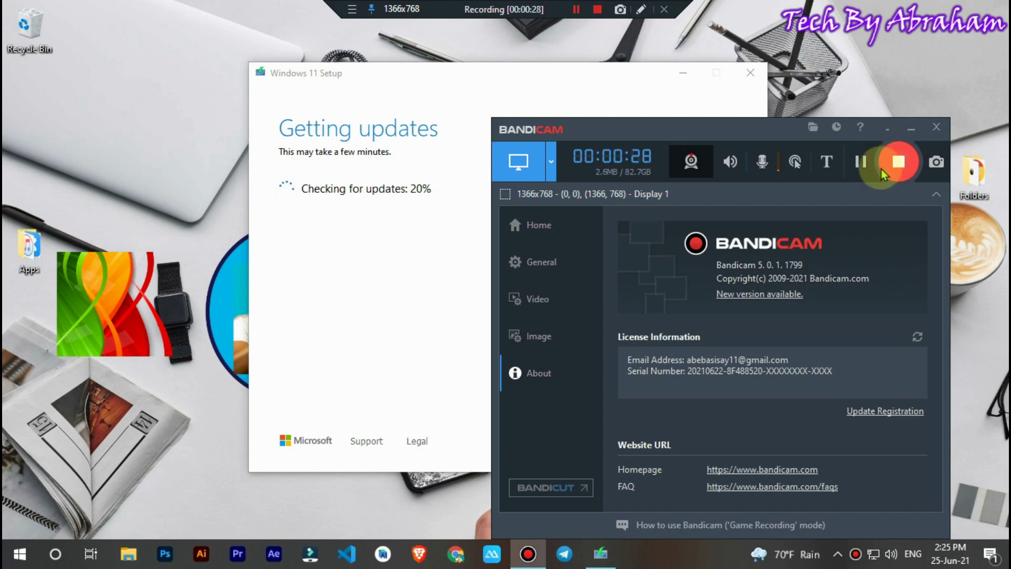
# Bring the Windows 11 Setup window back to the front while it checks for updates
pyautogui.click(861, 169)
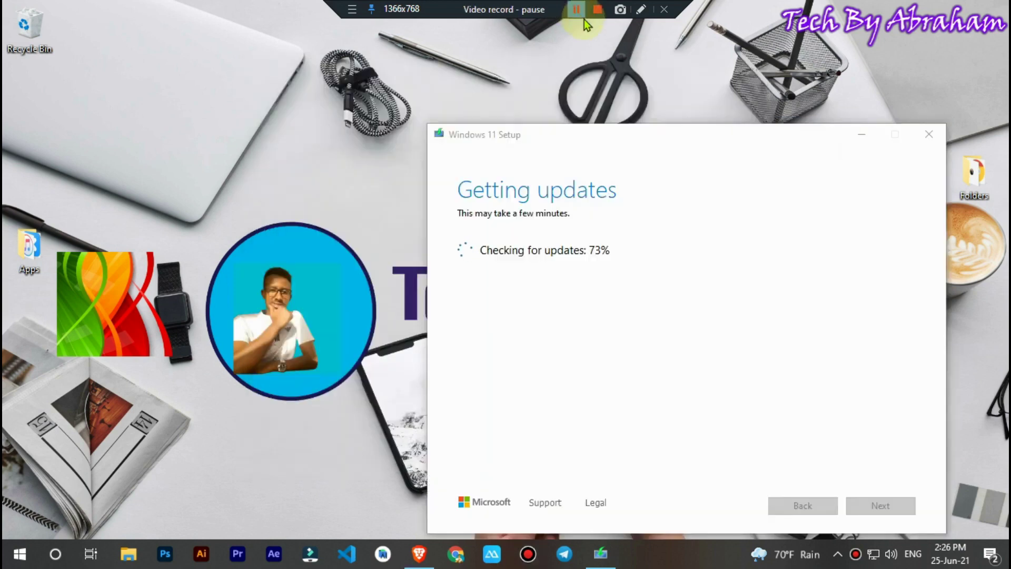
pyautogui.click(576, 10)
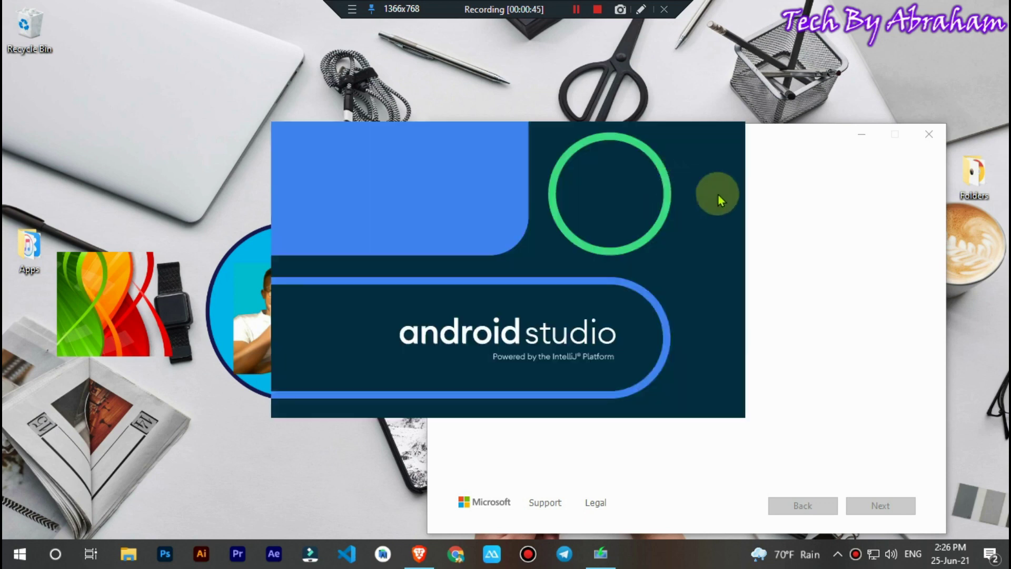
pyautogui.click(871, 226)
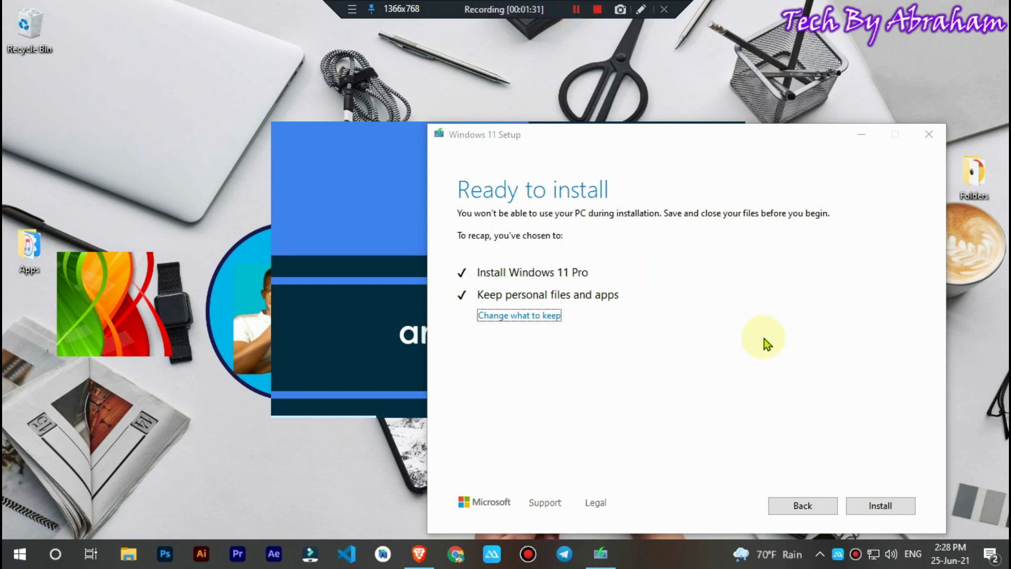
# Accept the license terms and confirm keeping personal files and apps
pyautogui.click(528, 317)
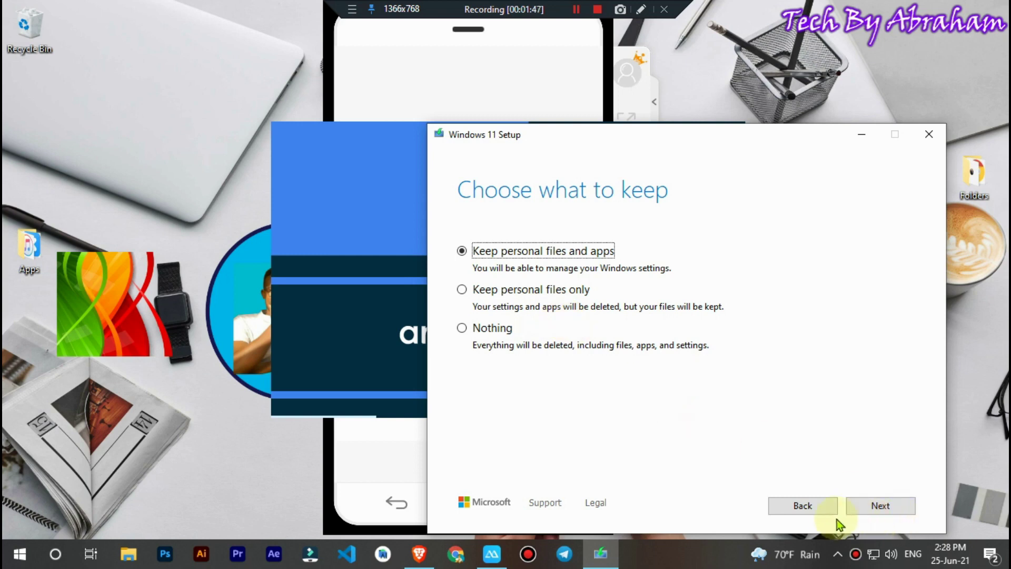
pyautogui.click(818, 505)
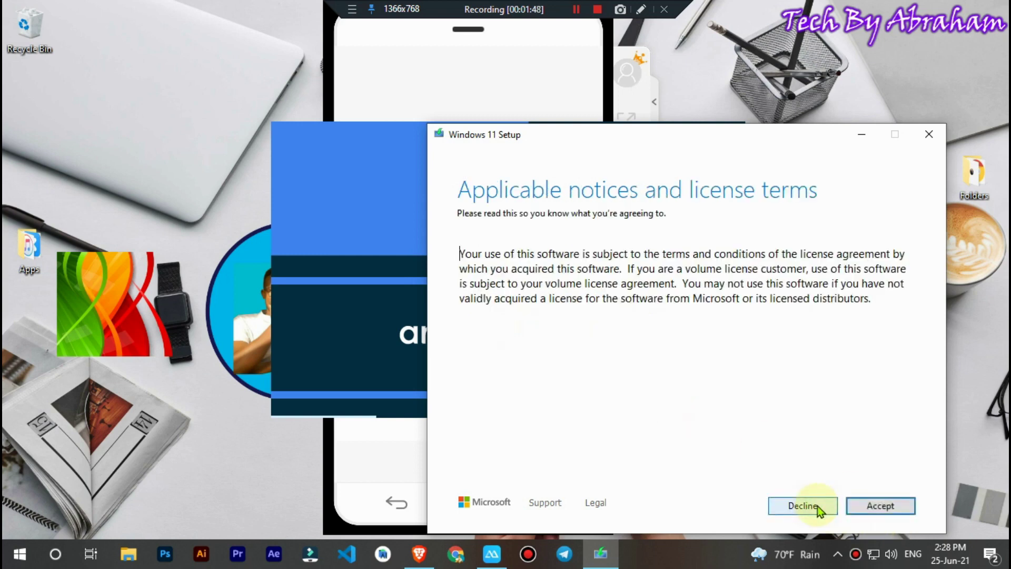
pyautogui.click(862, 505)
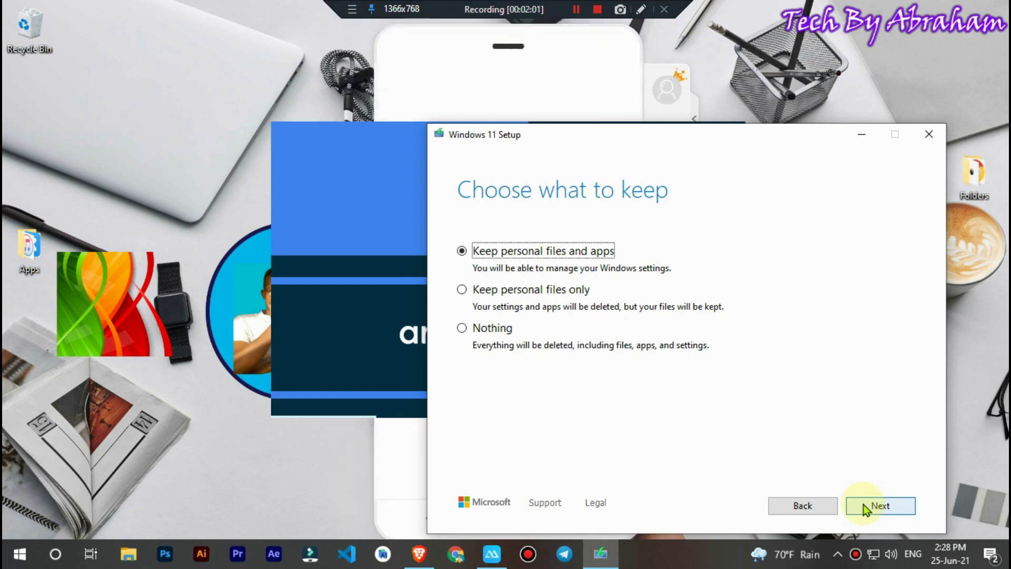
pyautogui.click(863, 504)
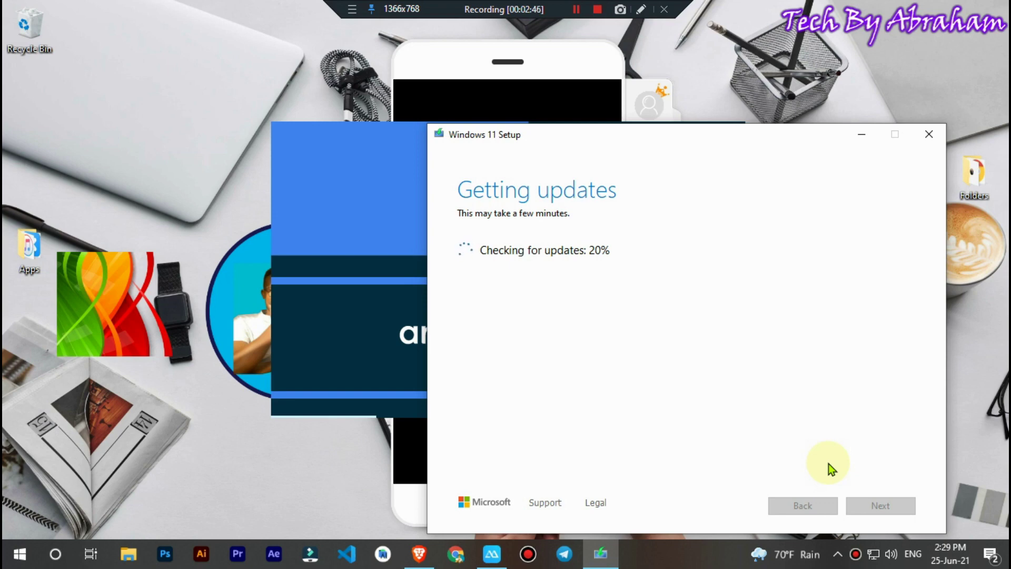
# Briefly peek at the Start menu, then begin installing Windows 11 from Ready to install
pyautogui.press('super')
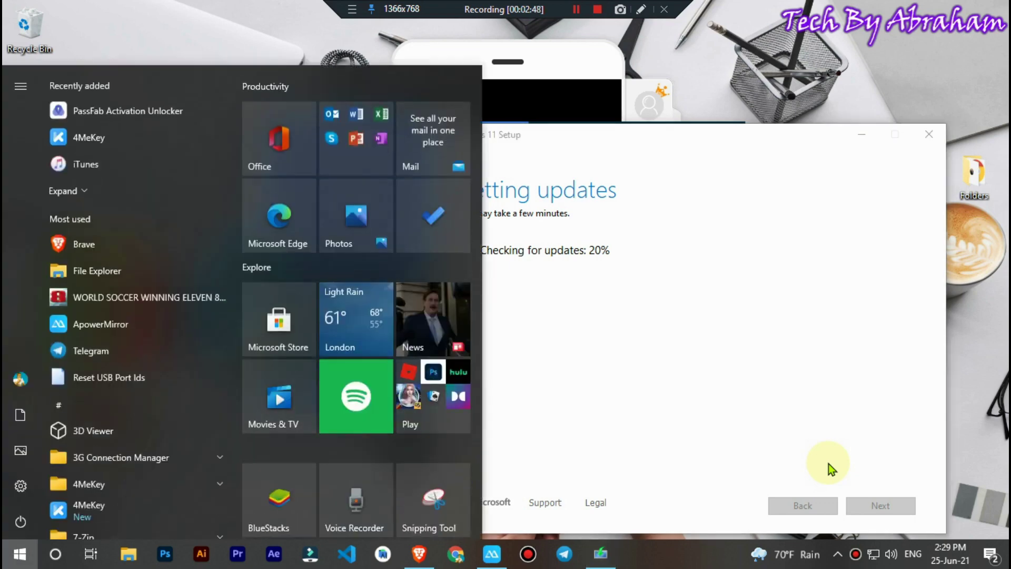
pyautogui.press('super')
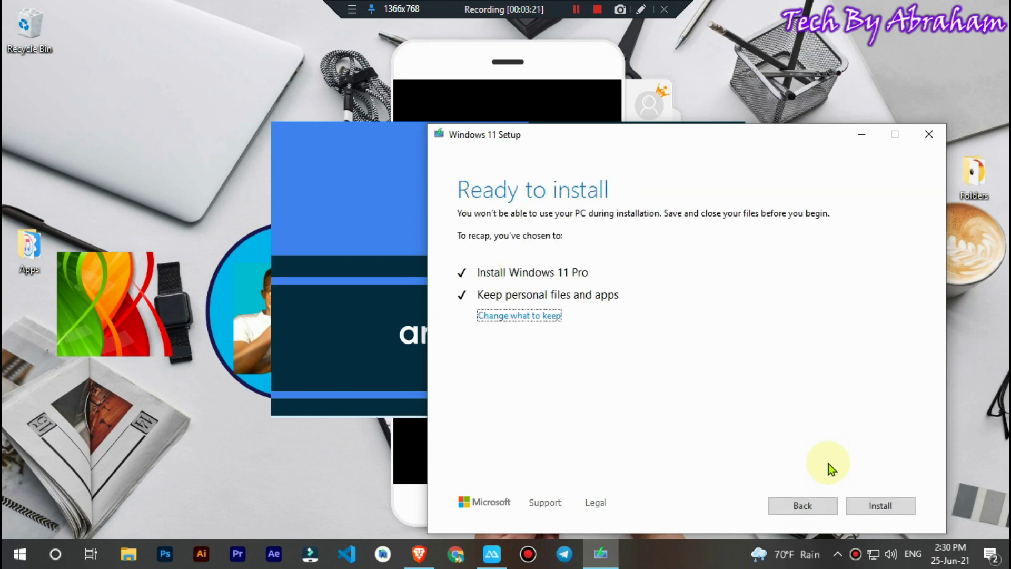
pyautogui.click(893, 509)
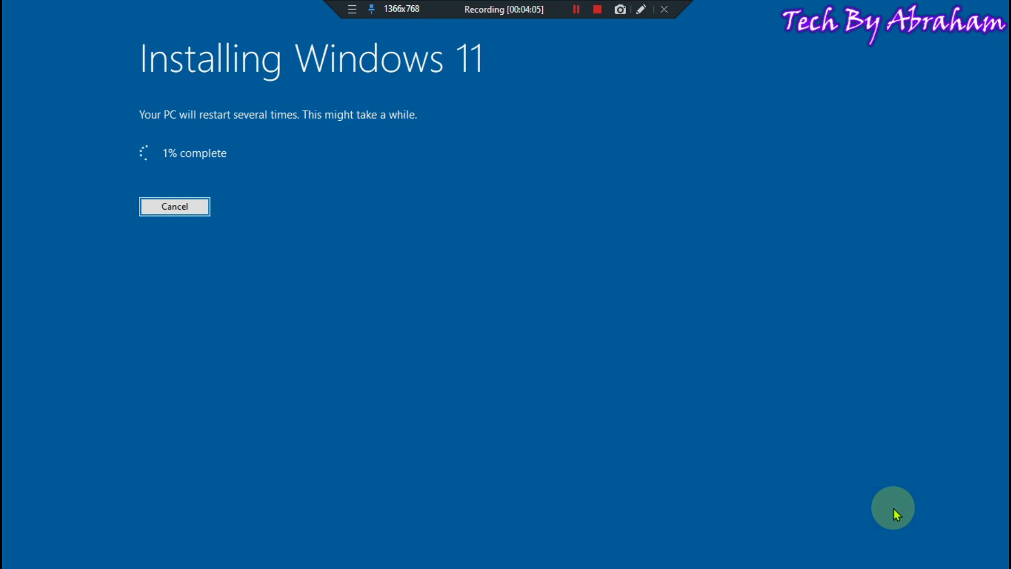
# Select the window at the top of the screen as the Windows 11 Pro installation finishes
pyautogui.click(579, 10)
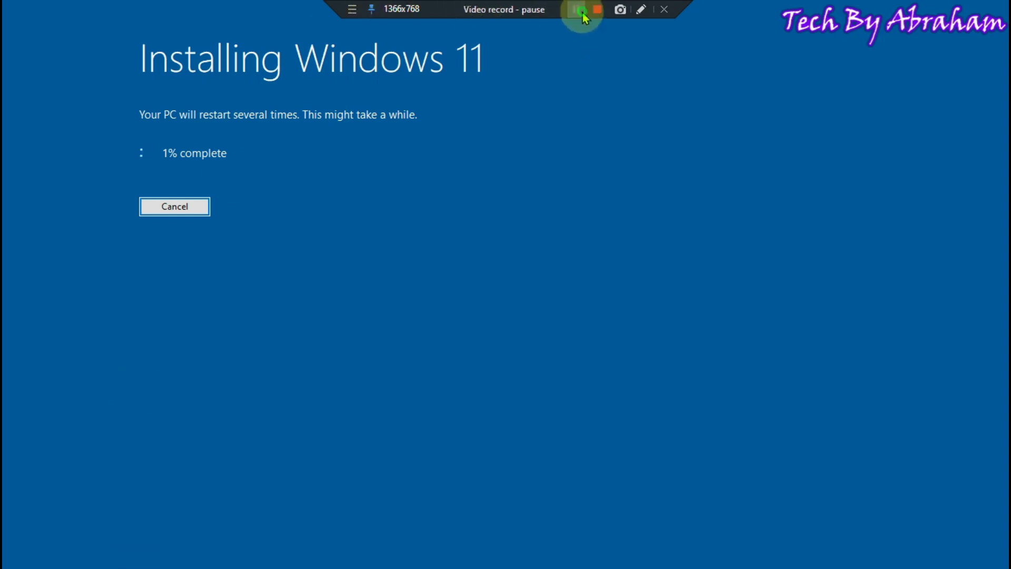
pyautogui.click(582, 11)
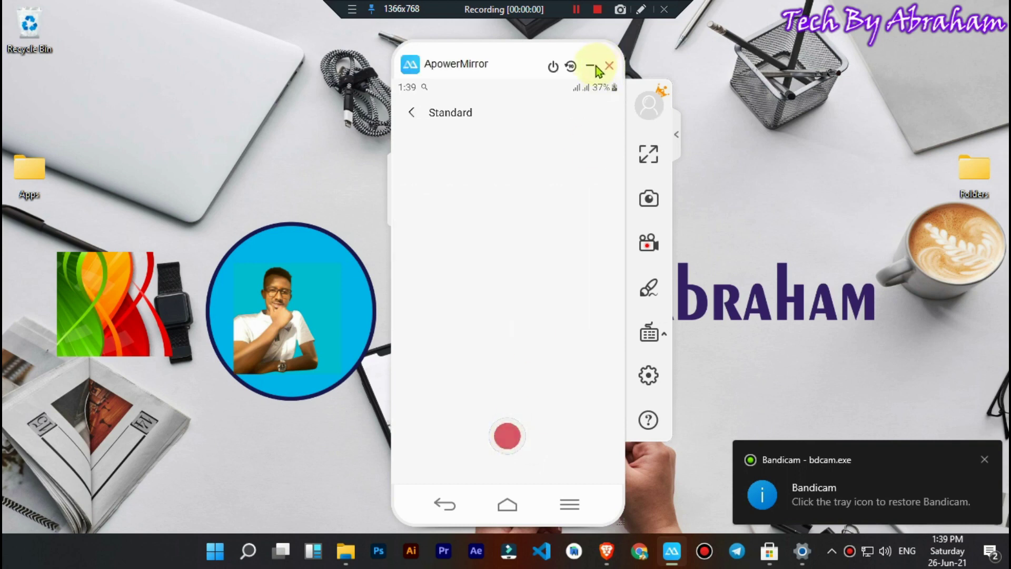
# Minimise the ApowerMirror phone-mirroring window to reveal the Windows 11 desktop
pyautogui.click(591, 66)
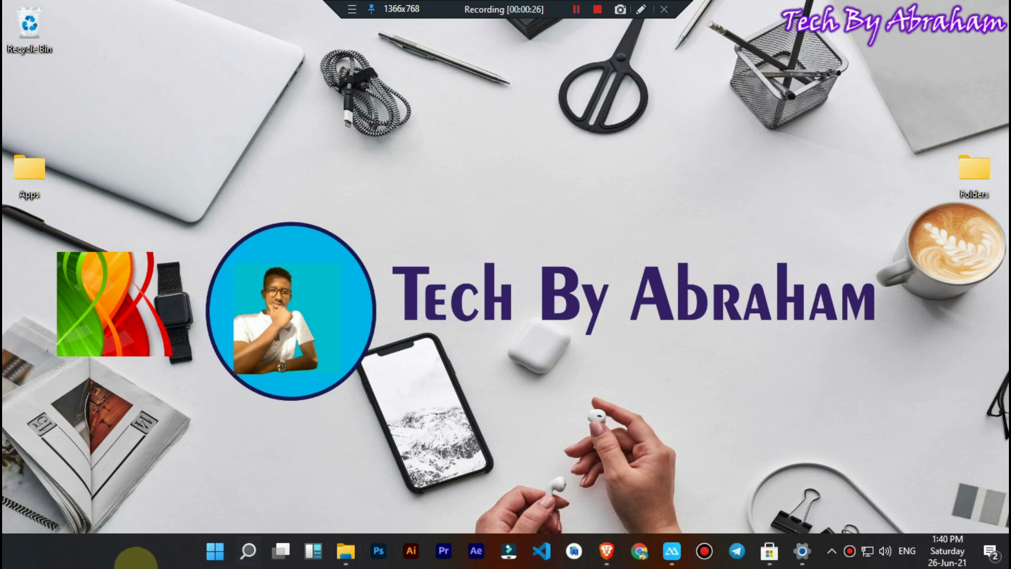
# Open and close the new Start menu, reopen it, then bring YouTube Studio's video details forward
pyautogui.click(216, 553)
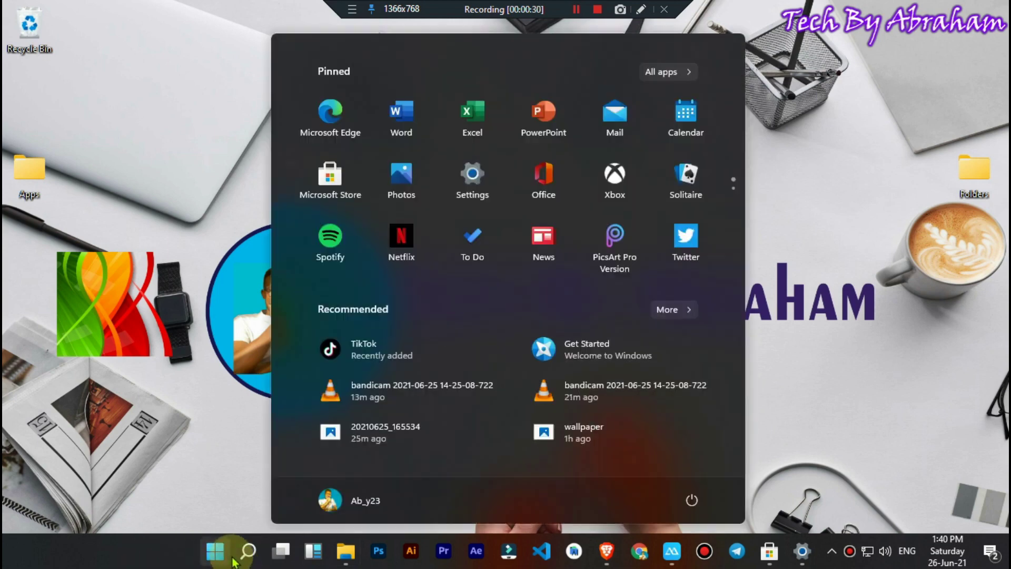
pyautogui.click(417, 345)
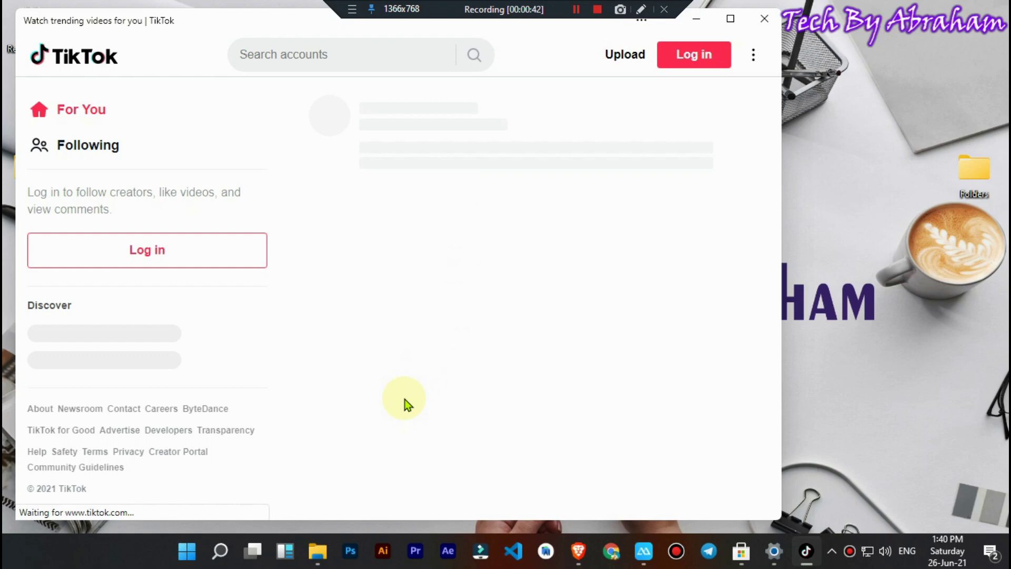
pyautogui.scroll(-5, 405, 400)
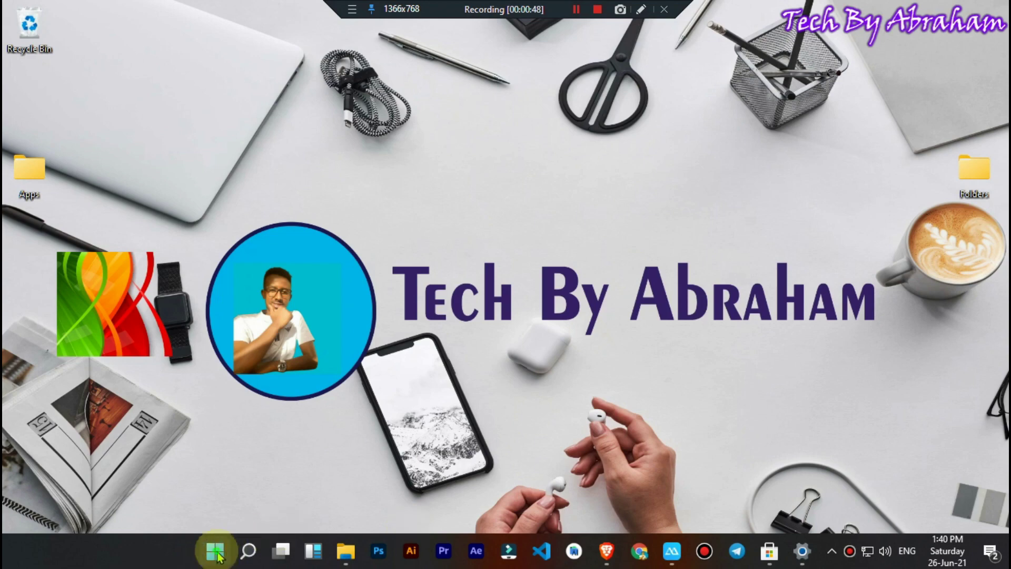
pyautogui.click(215, 552)
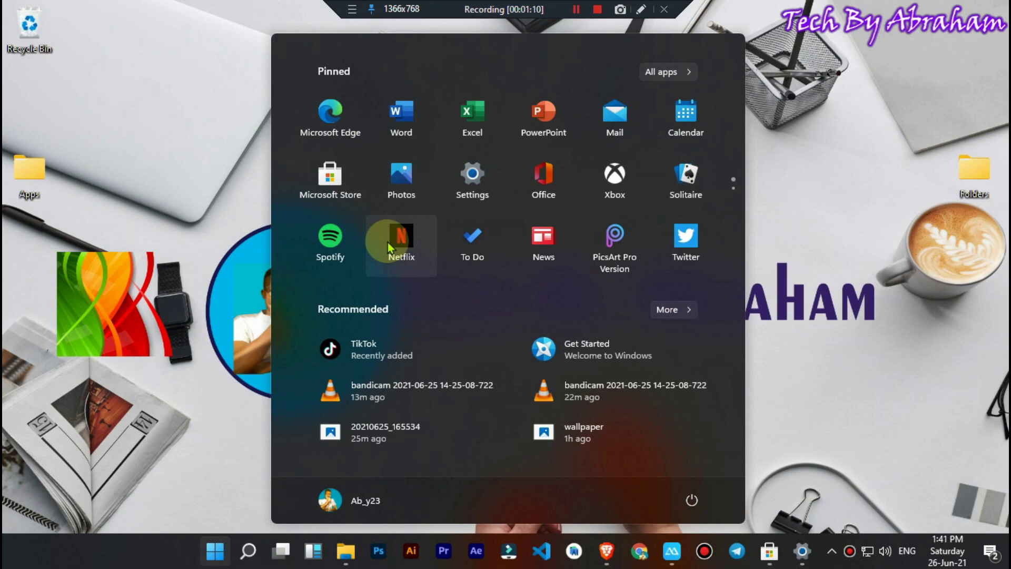
pyautogui.click(605, 557)
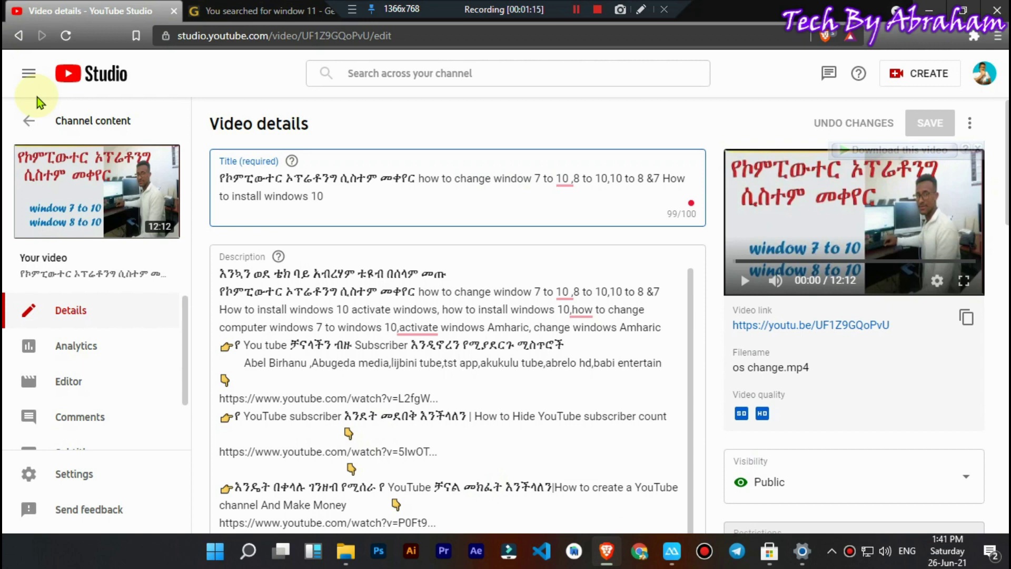
# Return to Channel content, scroll the uploads, open the 30 May video's details, then minimize the browser
pyautogui.click(33, 121)
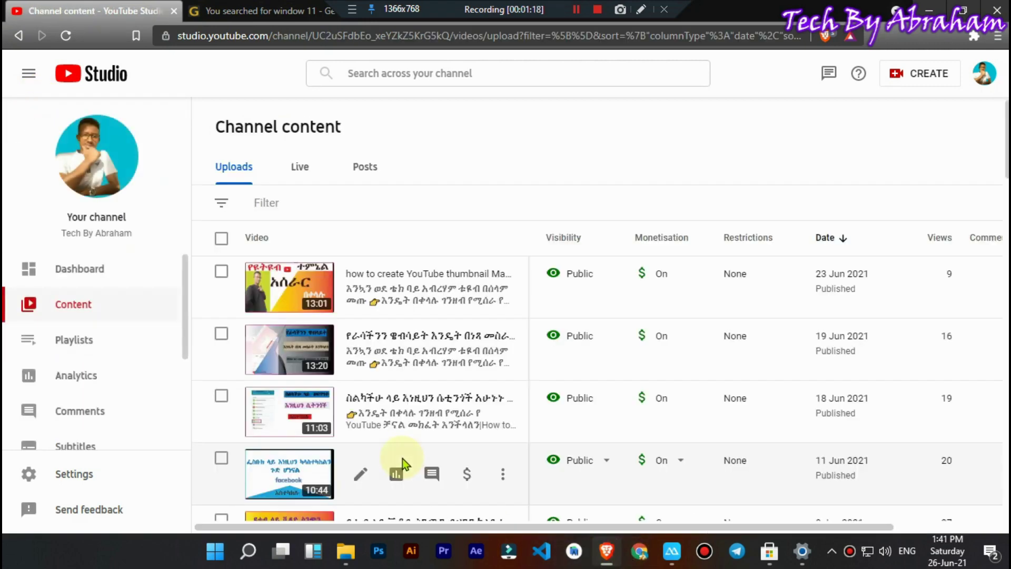
pyautogui.scroll(-5, 402, 458)
pyautogui.scroll(3, 402, 458)
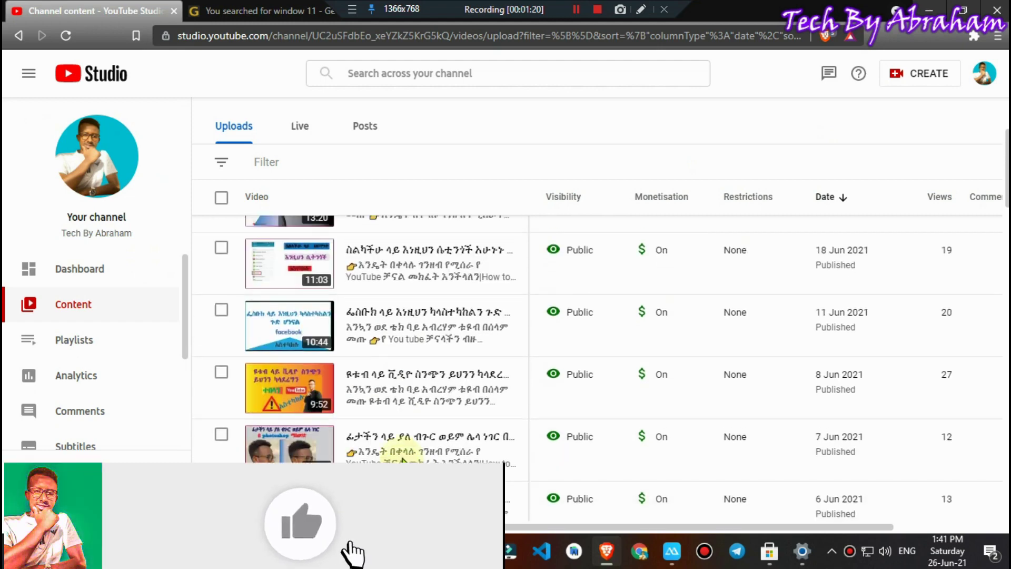
pyautogui.scroll(3, 402, 462)
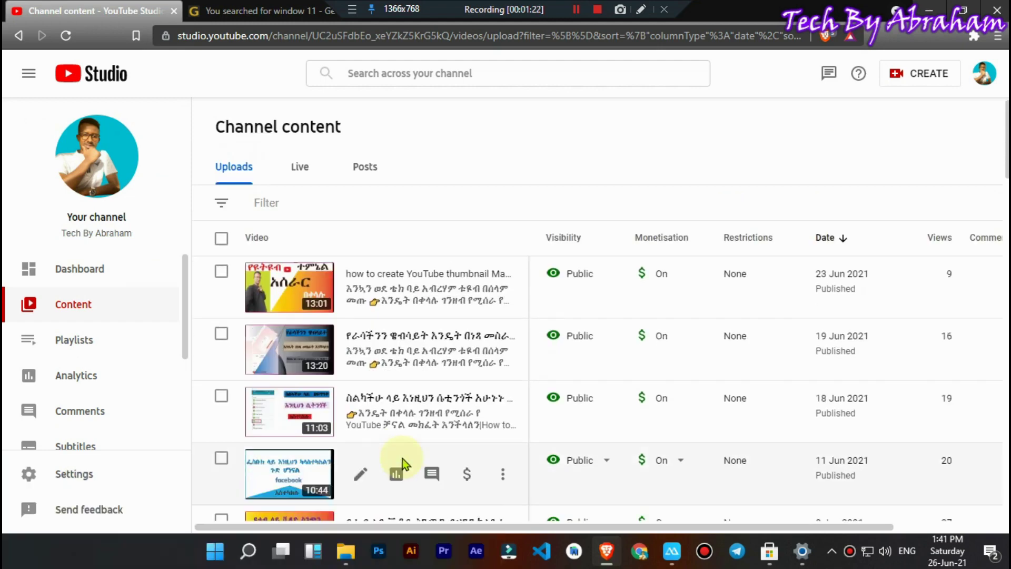
pyautogui.scroll(-2, 402, 458)
pyautogui.scroll(-2, 403, 463)
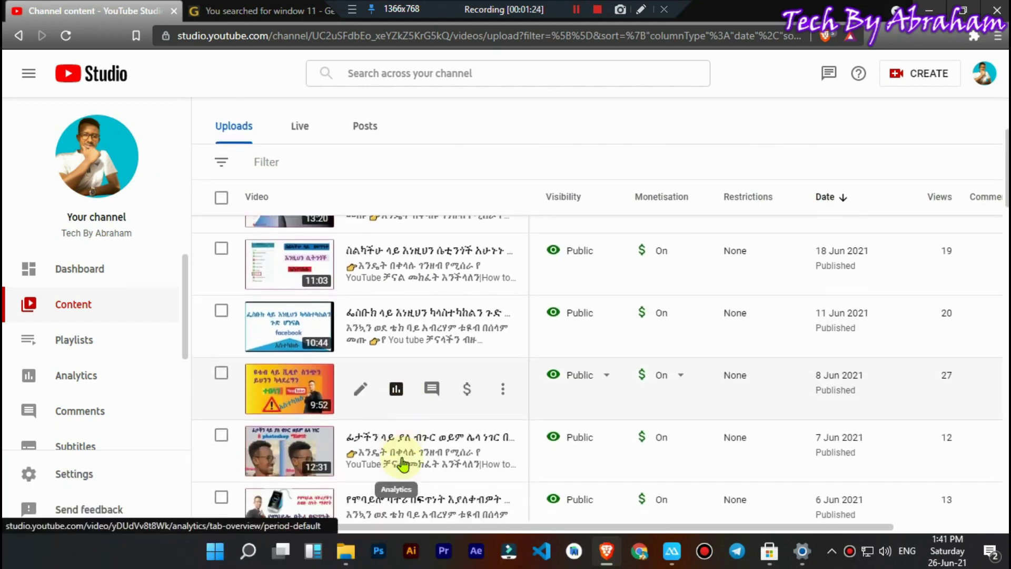
pyautogui.scroll(-5, 402, 461)
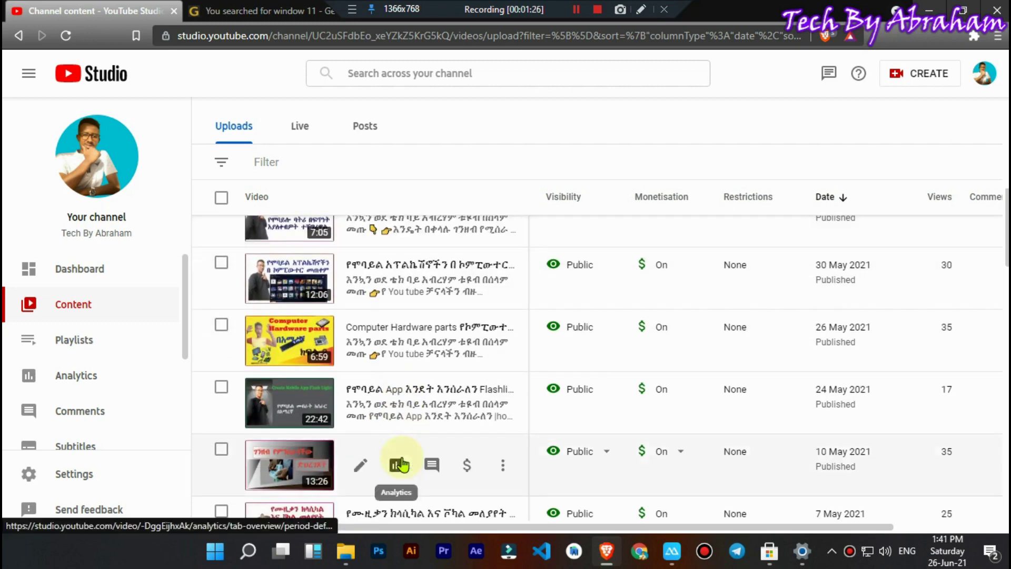
pyautogui.click(361, 277)
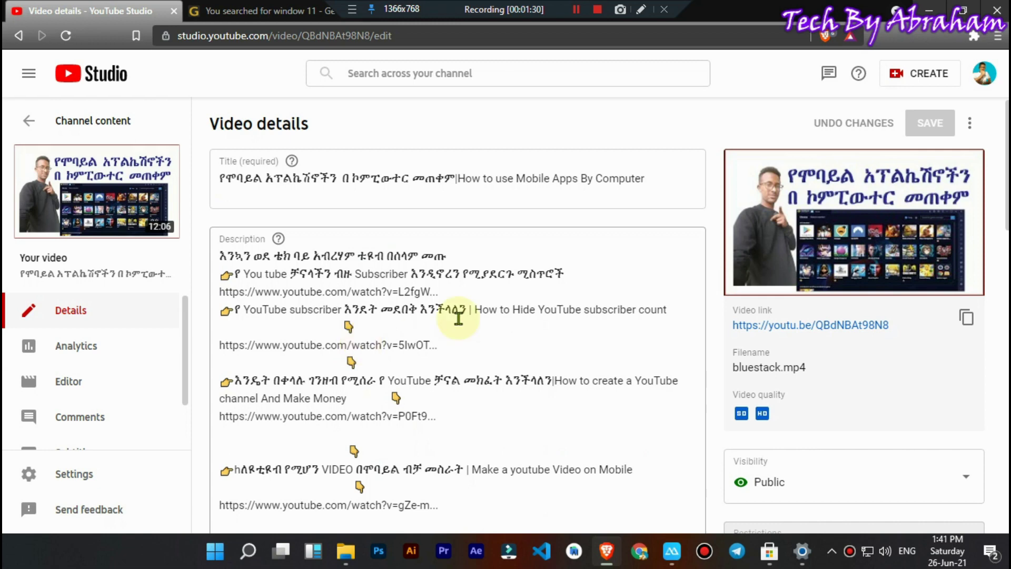
pyautogui.click(938, 10)
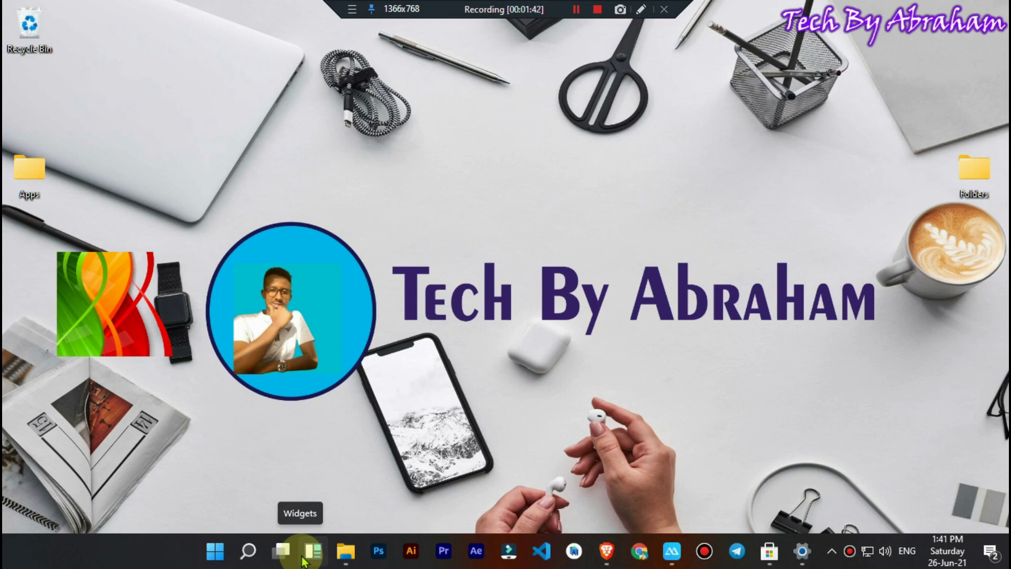
# Open File Explorer at This PC, shift the window left, and show the notification centre
pyautogui.click(345, 551)
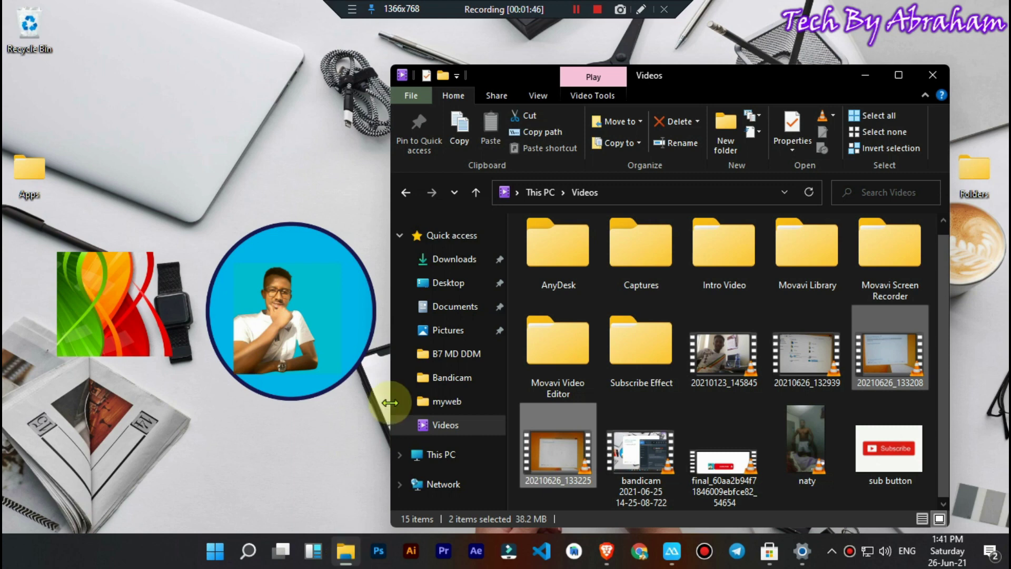
pyautogui.click(437, 454)
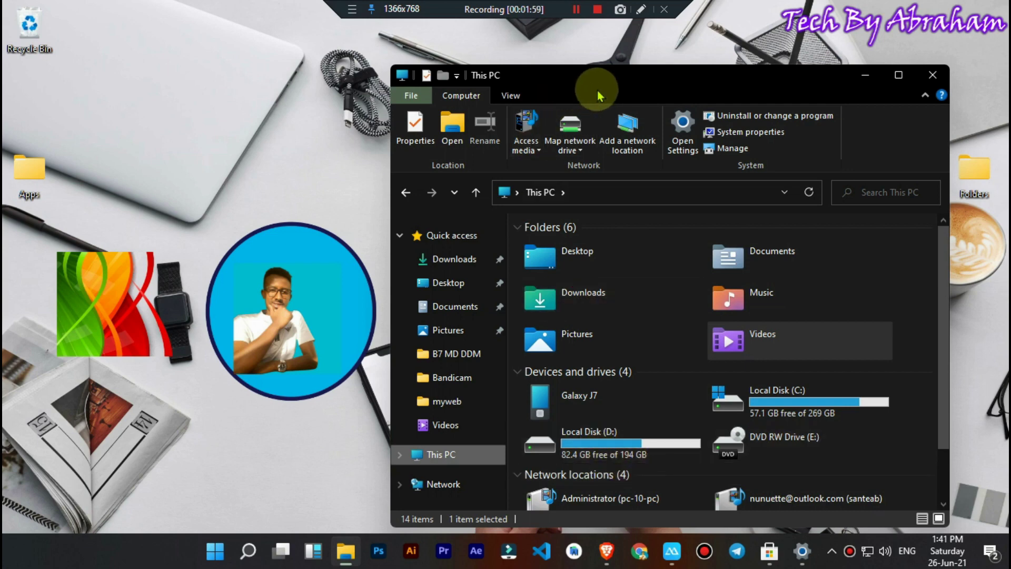
pyautogui.moveTo(612, 82); pyautogui.dragTo(508, 59)
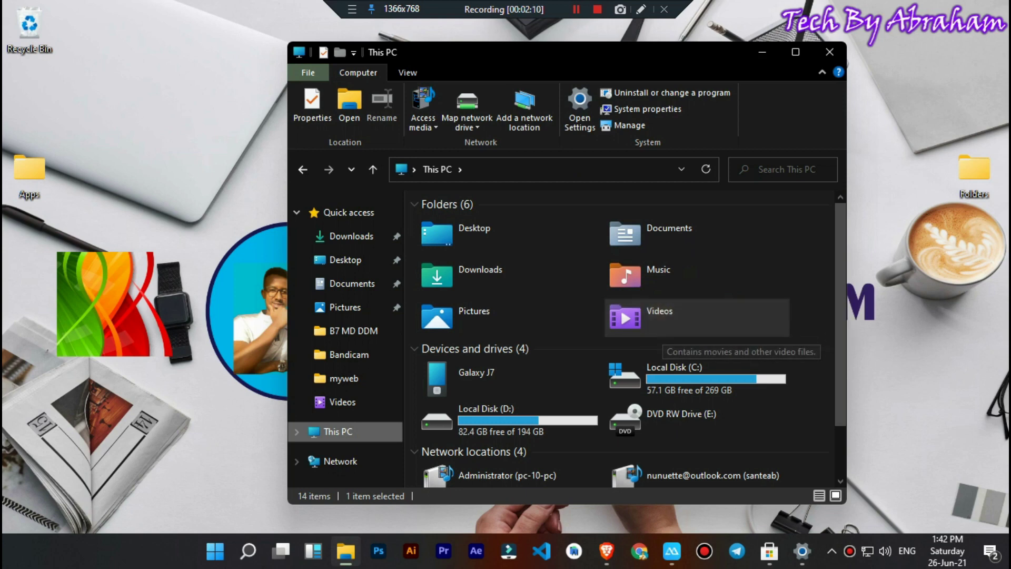
pyautogui.click(989, 562)
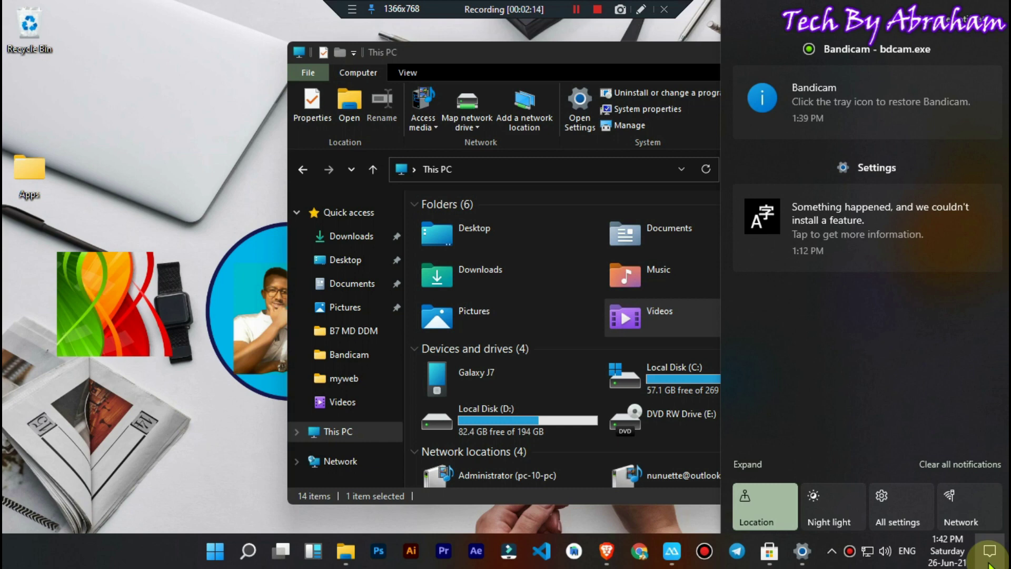
# Open the full Settings app from quick settings, scroll its home page, then show the Start menu
pyautogui.click(901, 516)
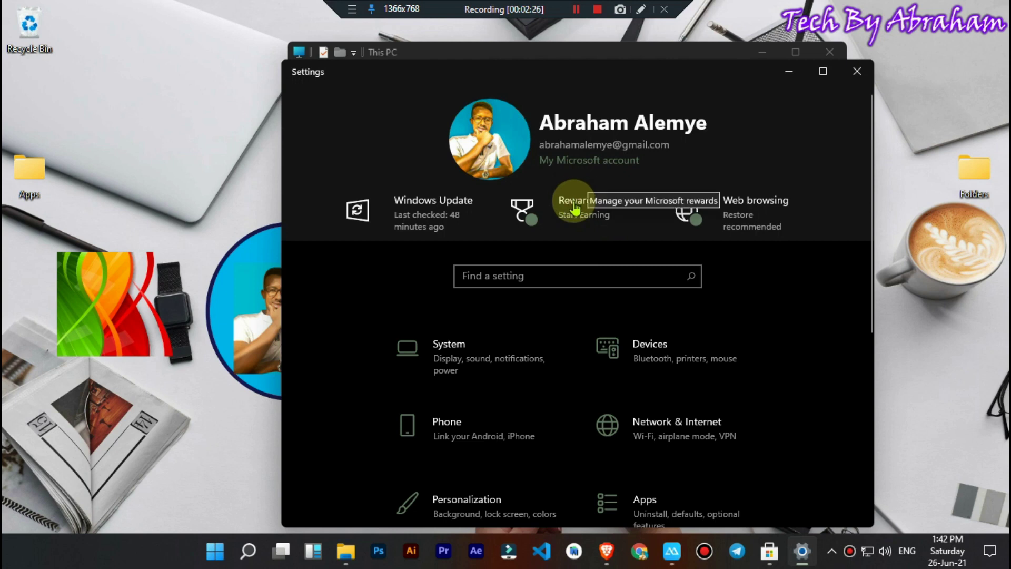
pyautogui.scroll(-2, 804, 368)
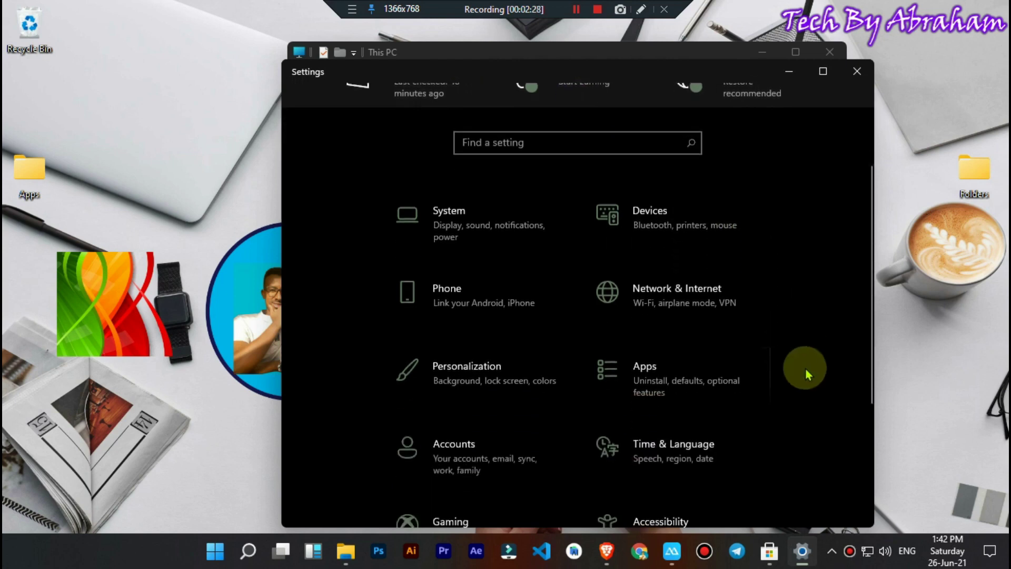
pyautogui.scroll(-2, 804, 368)
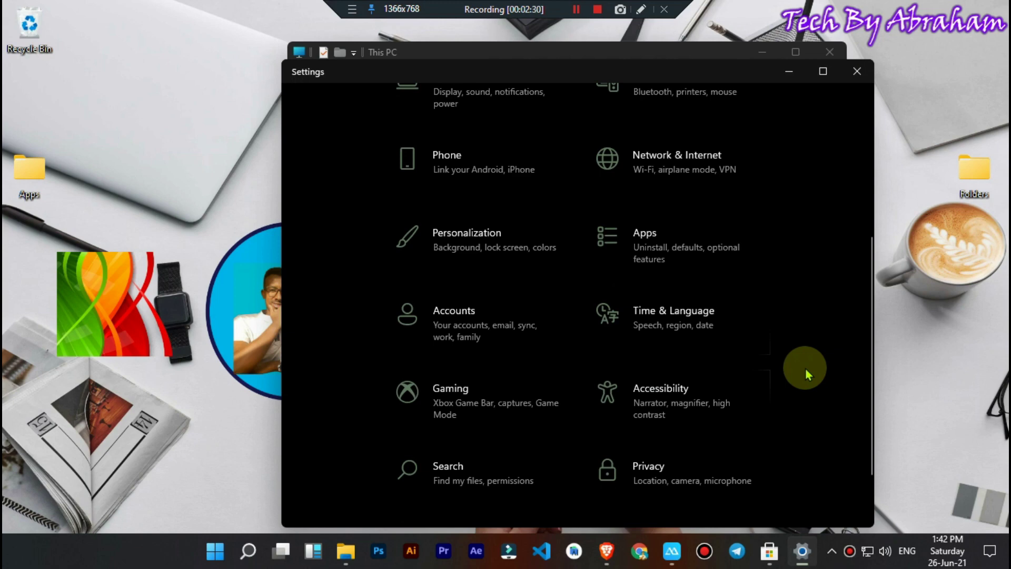
pyautogui.scroll(-1, 785, 426)
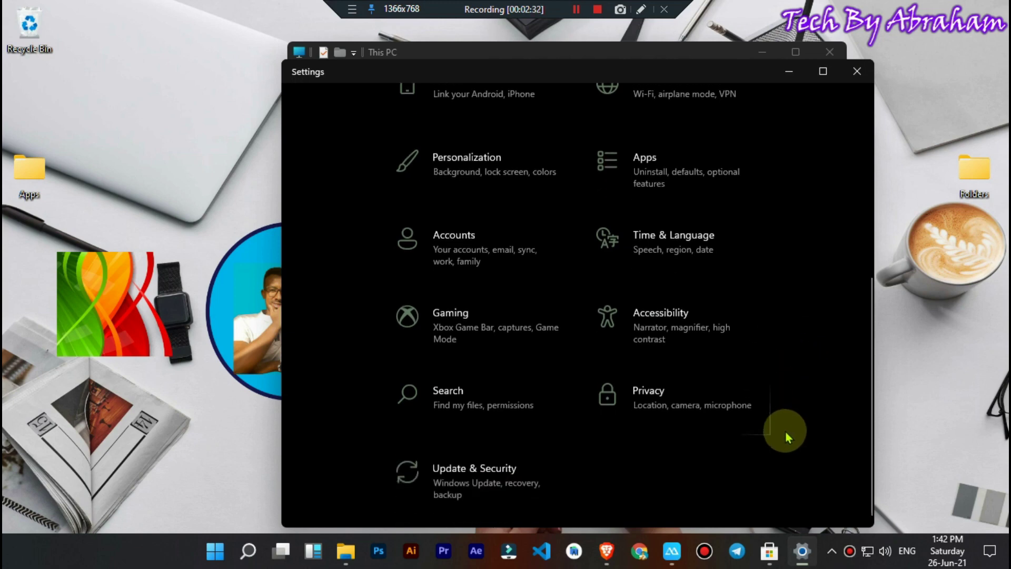
pyautogui.scroll(5, 788, 437)
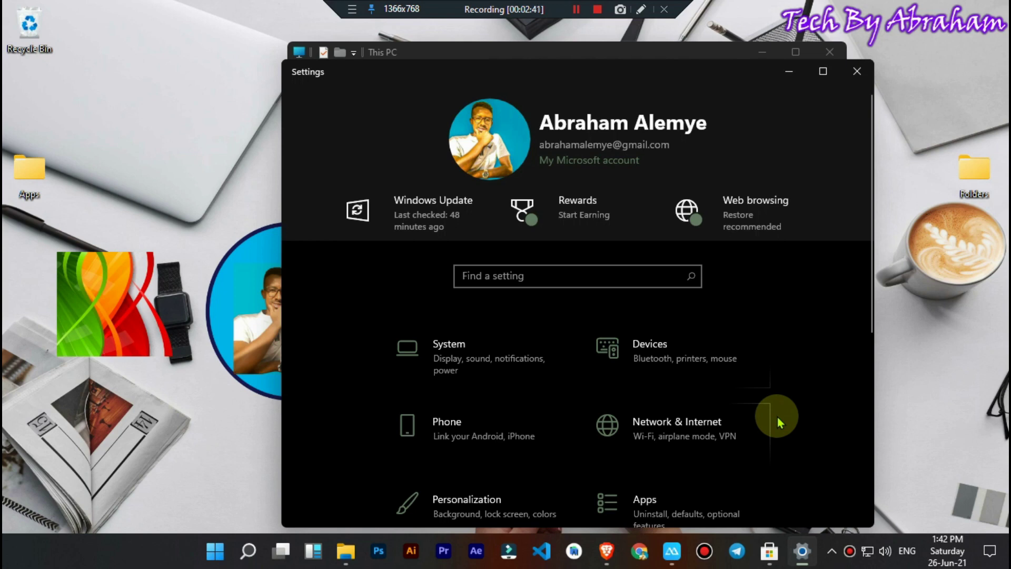
pyautogui.click(222, 562)
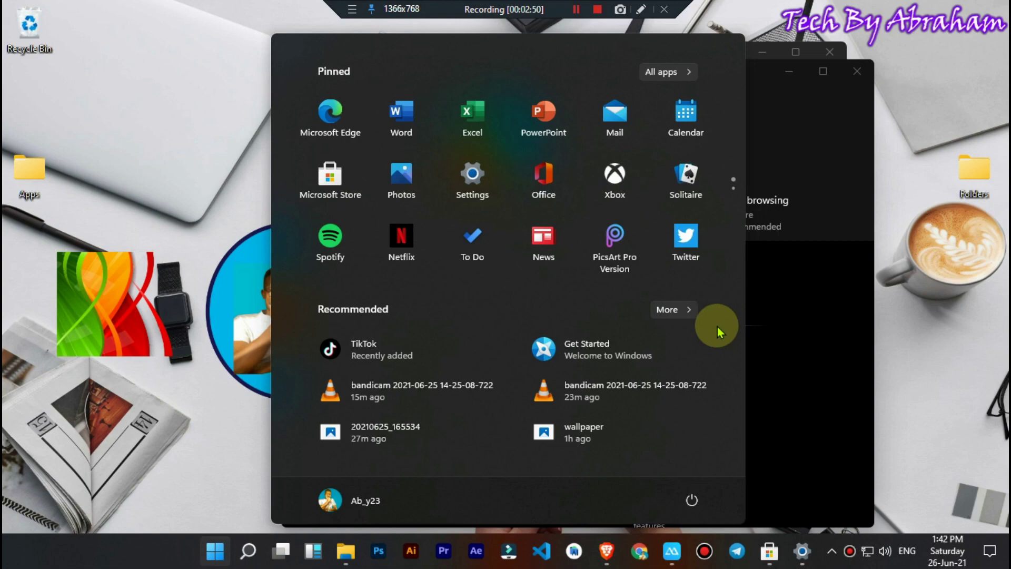
pyautogui.click(213, 559)
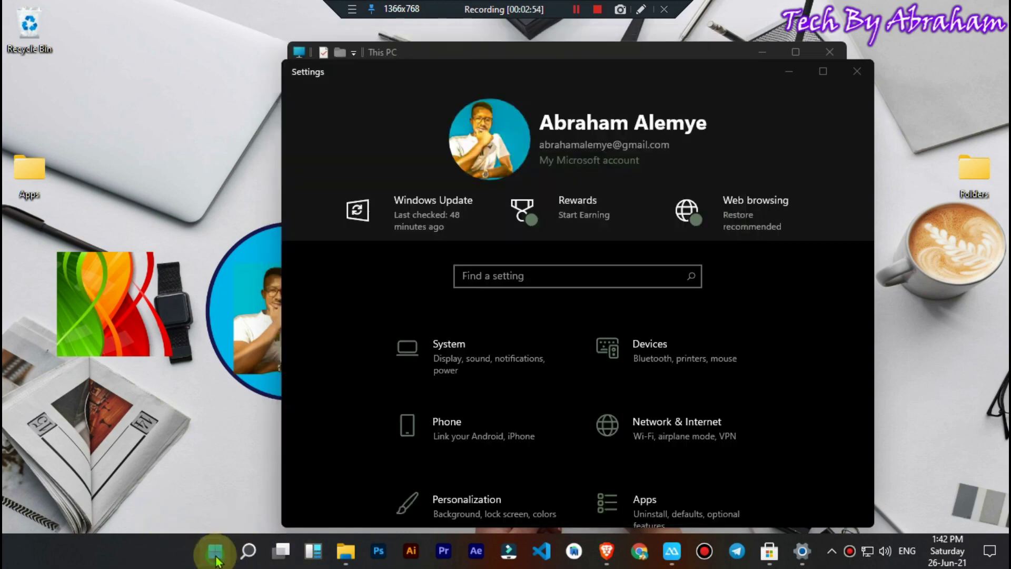
pyautogui.click(215, 558)
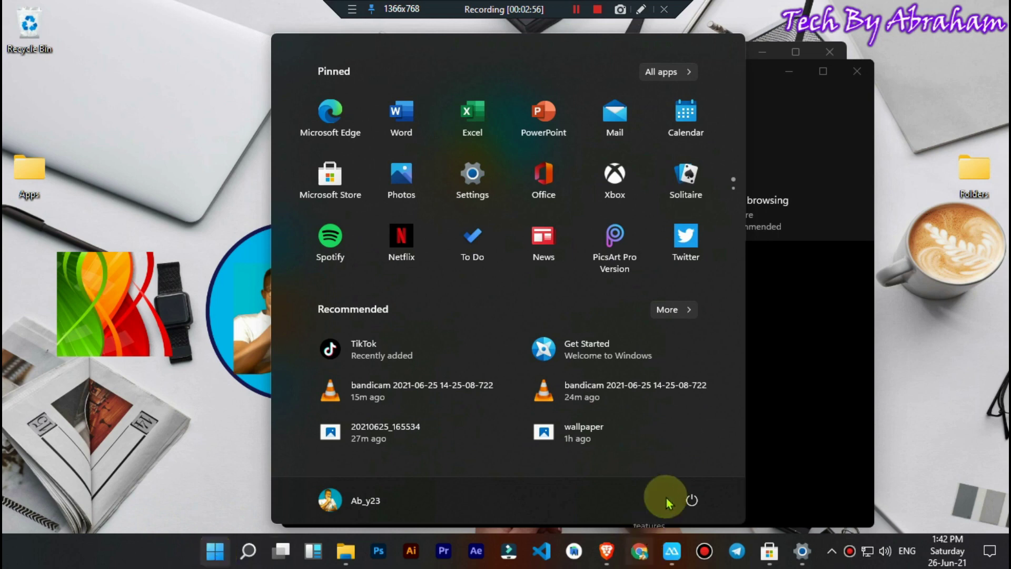
pyautogui.click(688, 503)
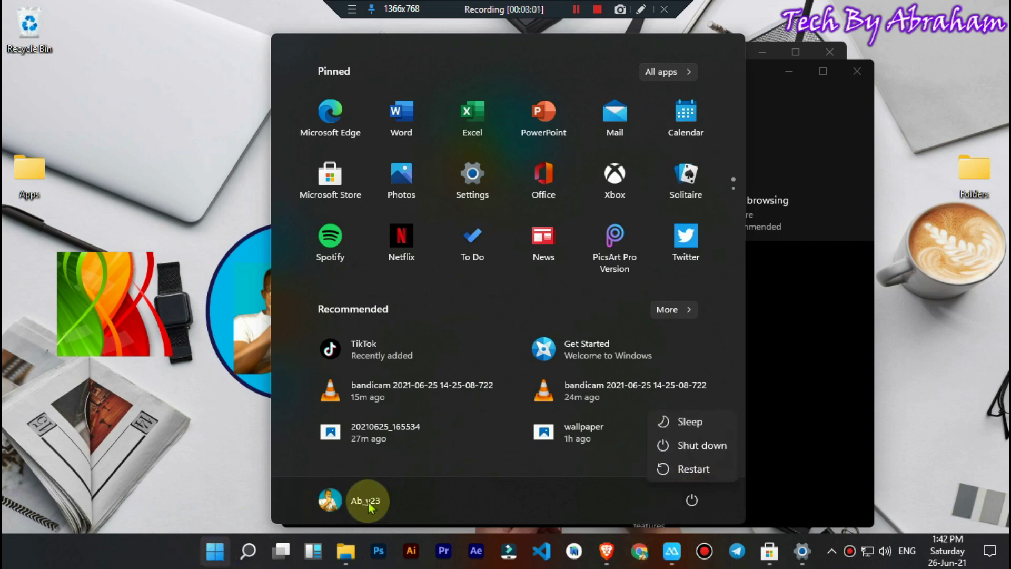
pyautogui.click(343, 196)
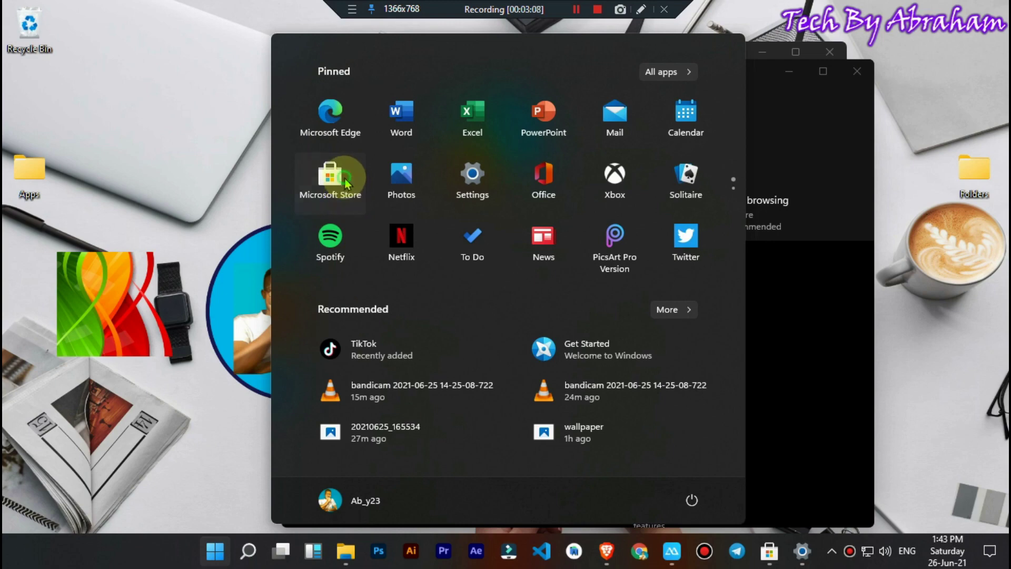
pyautogui.click(344, 180)
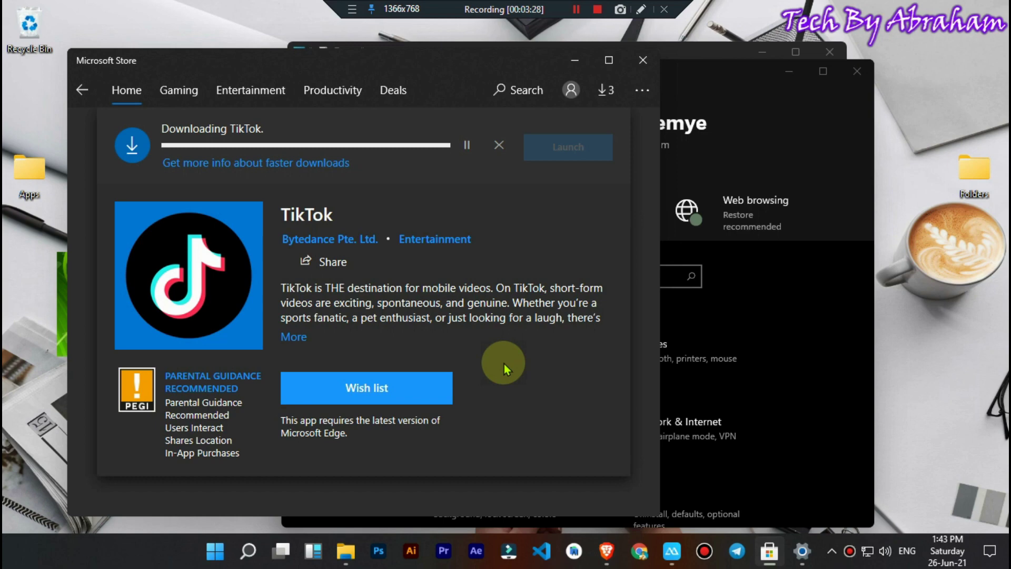
# Close Microsoft Store after viewing the TikTok download page
pyautogui.click(637, 61)
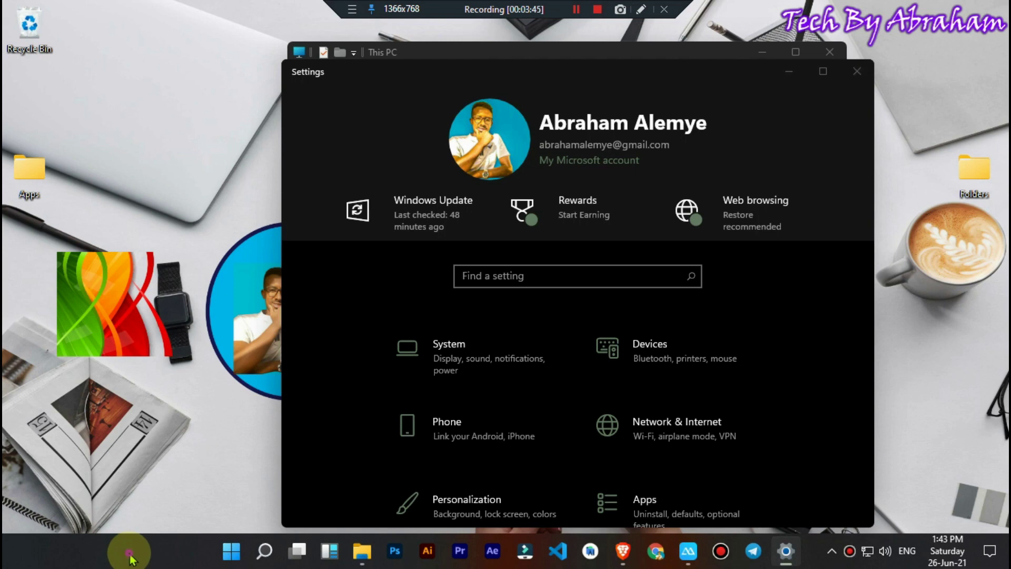
pyautogui.rightClick(132, 560)
# In Taskbar settings, switch taskbar alignment to Left, then back to Center
pyautogui.click(148, 555)
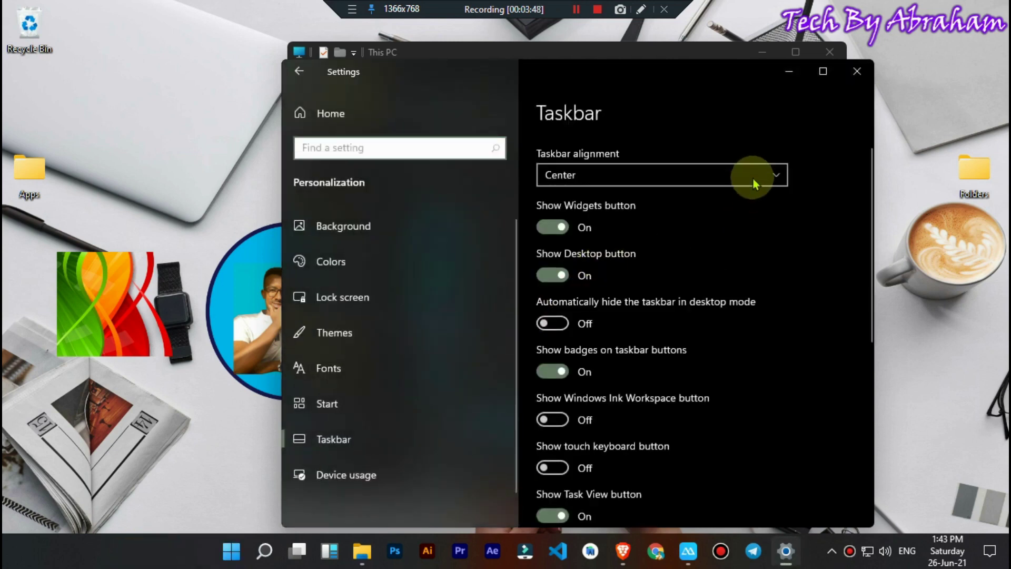
pyautogui.click(752, 176)
pyautogui.click(740, 156)
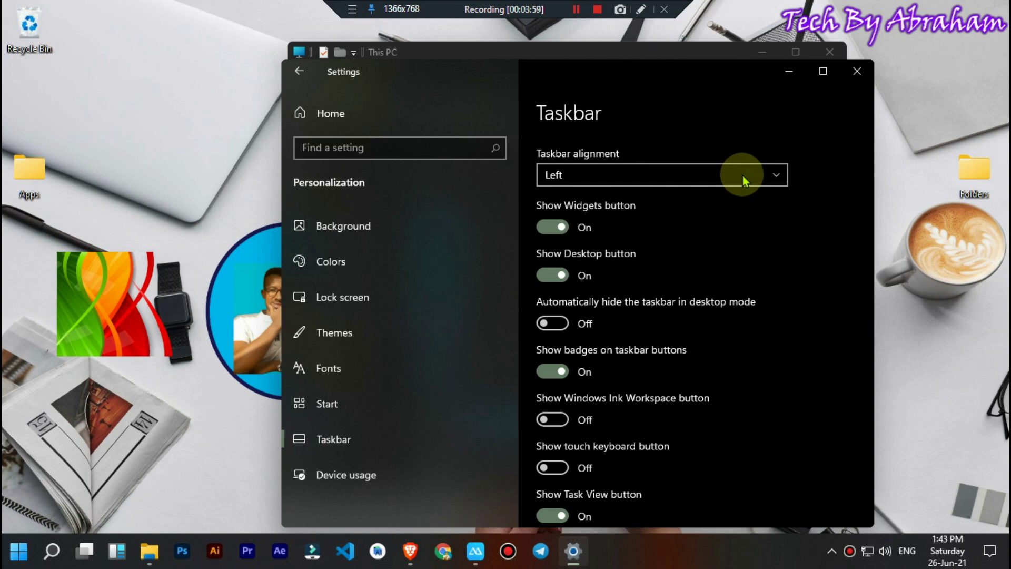
pyautogui.click(742, 175)
pyautogui.click(721, 196)
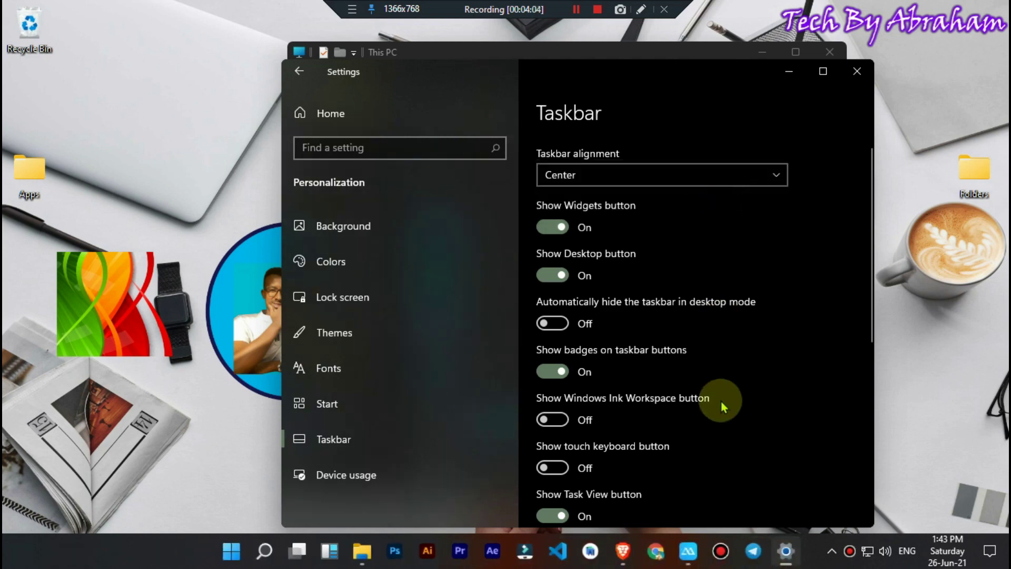
pyautogui.click(321, 560)
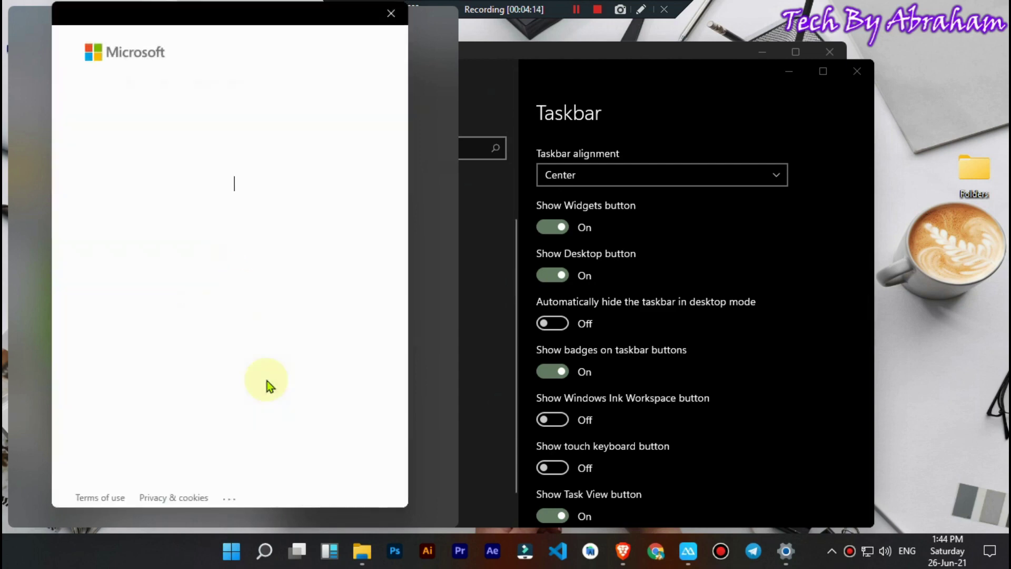
# Move aside and dismiss the Microsoft sign-in prompt, then close the Settings window
pyautogui.moveTo(149, 16); pyautogui.dragTo(696, 30)
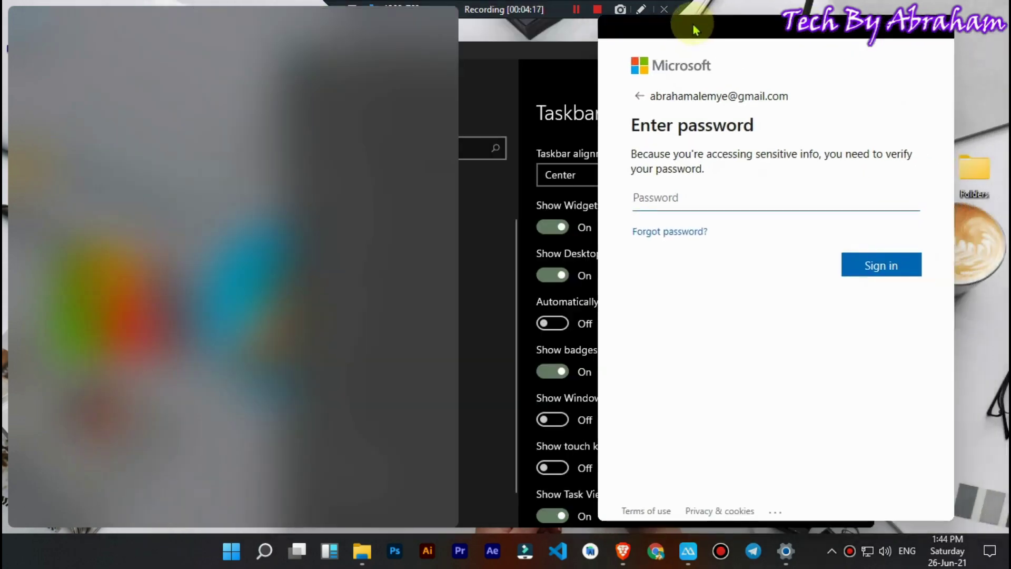
pyautogui.click(944, 33)
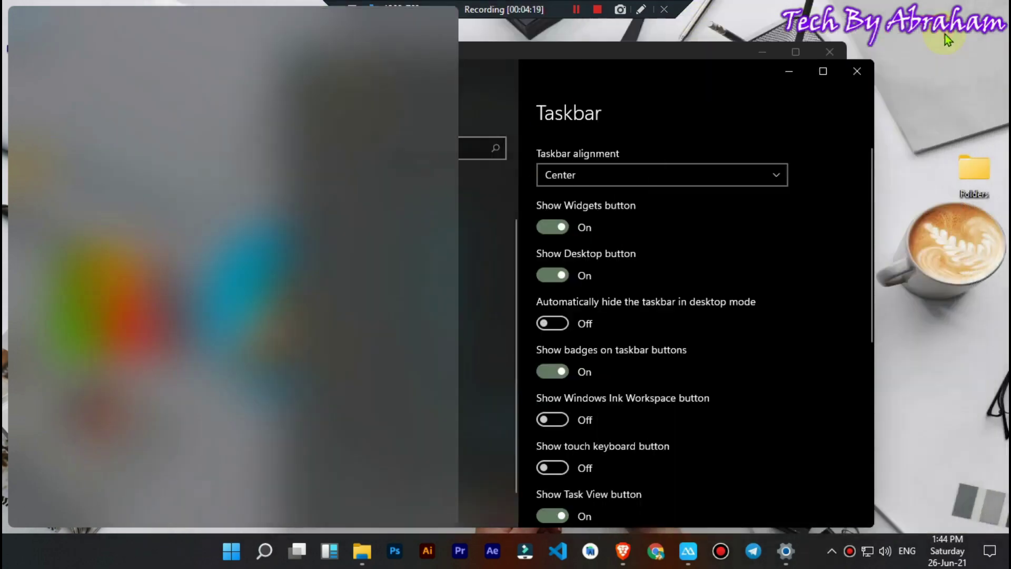
pyautogui.click(863, 80)
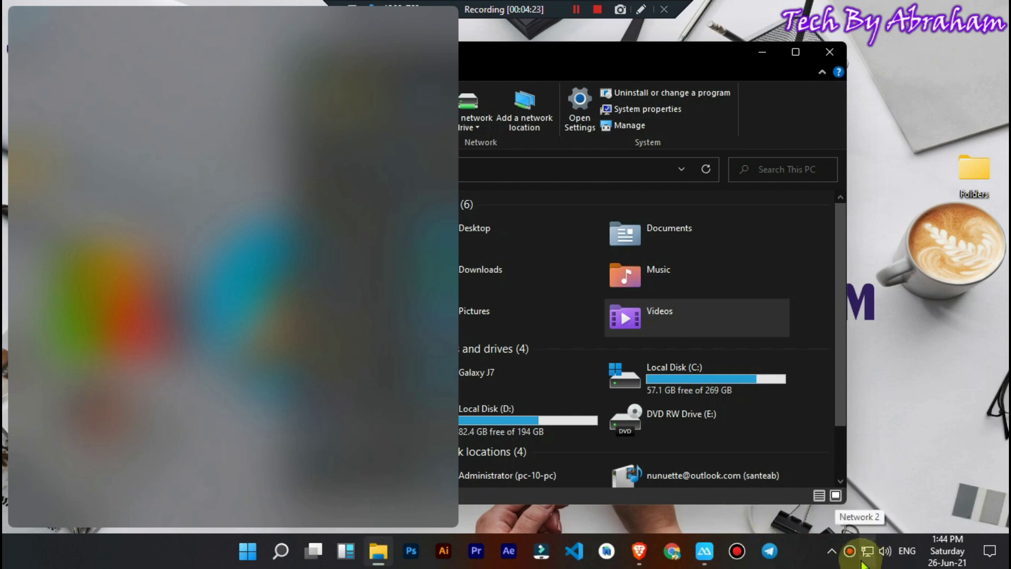
# Peek at the hidden system tray icons, then minimize File Explorer to clear the desktop
pyautogui.click(834, 558)
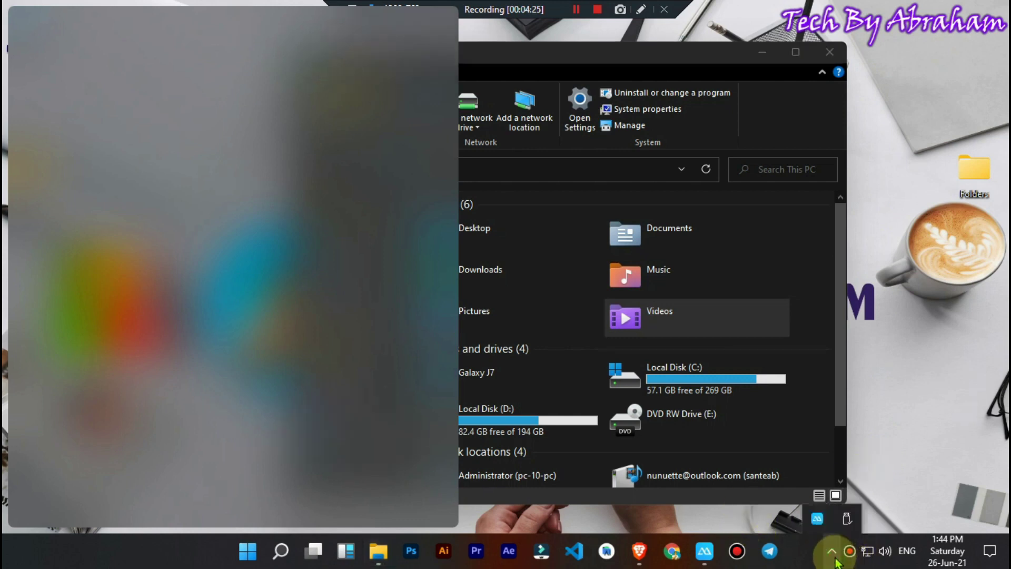
pyautogui.click(668, 59)
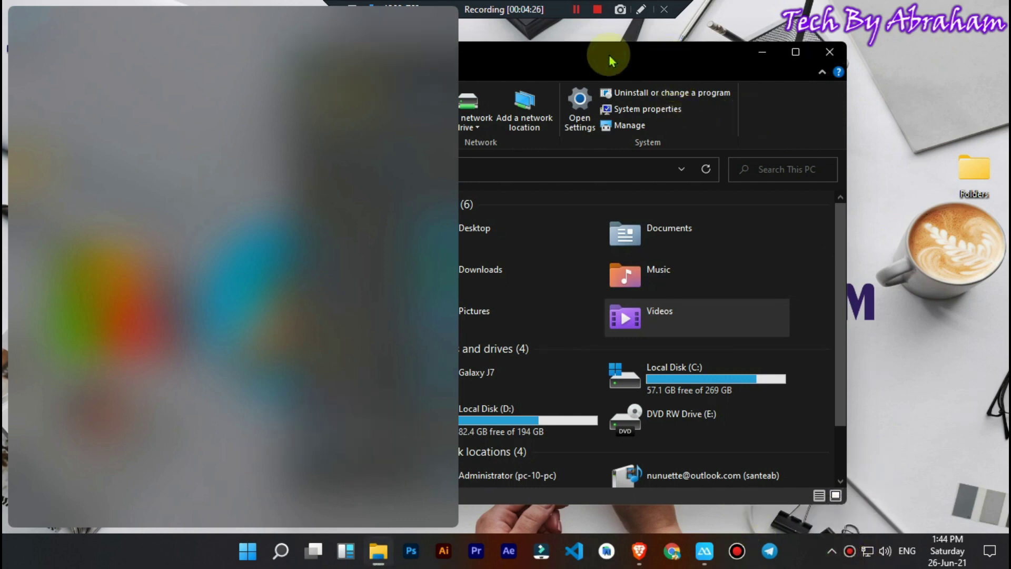
pyautogui.click(763, 55)
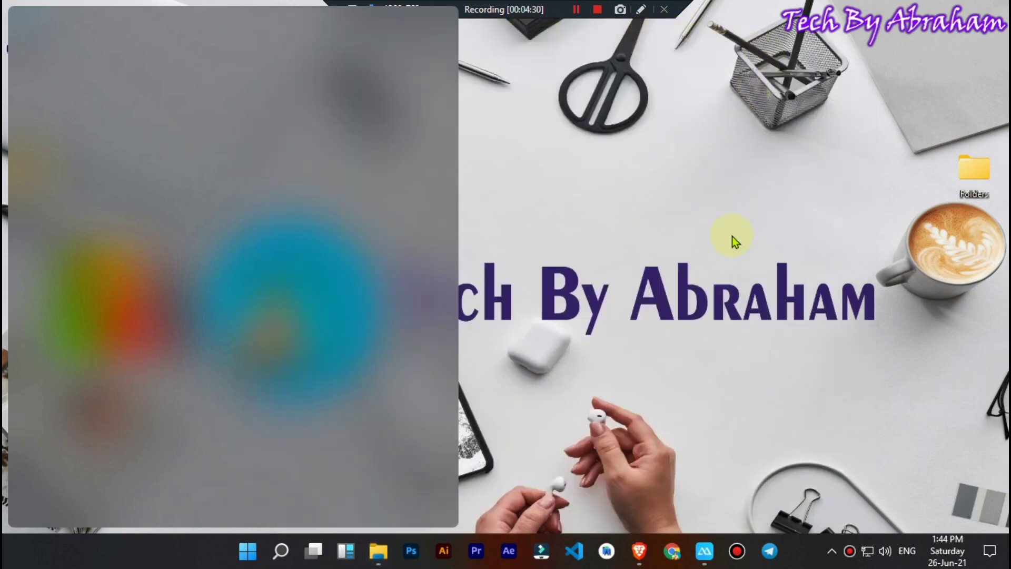